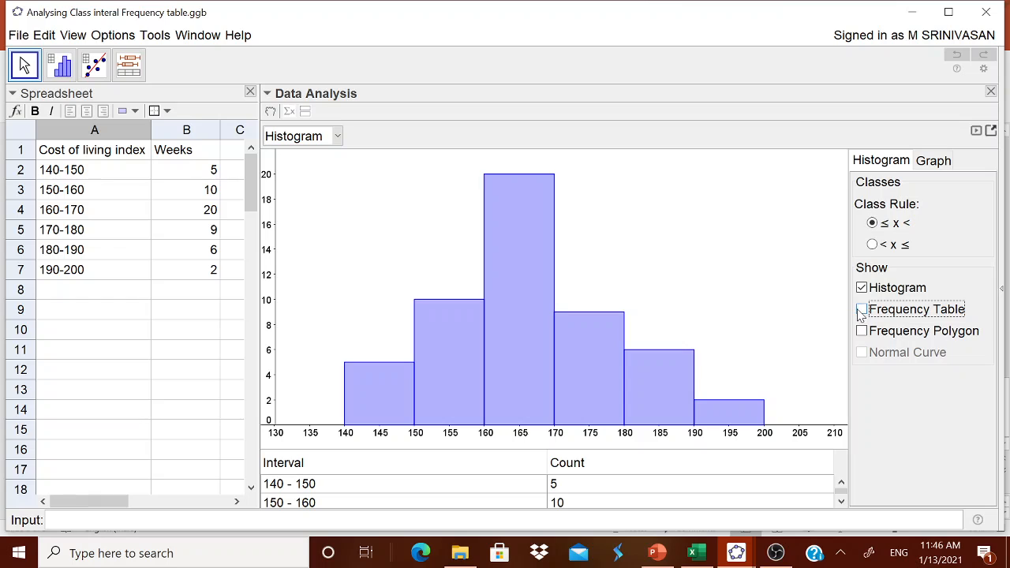
Show the frequency table, frequency polygon and statistics alongside the histogram of the cost of living data
{"action": "left_click", "coordinate": [861, 311]}
{"action": "left_click", "coordinate": [896, 336]}
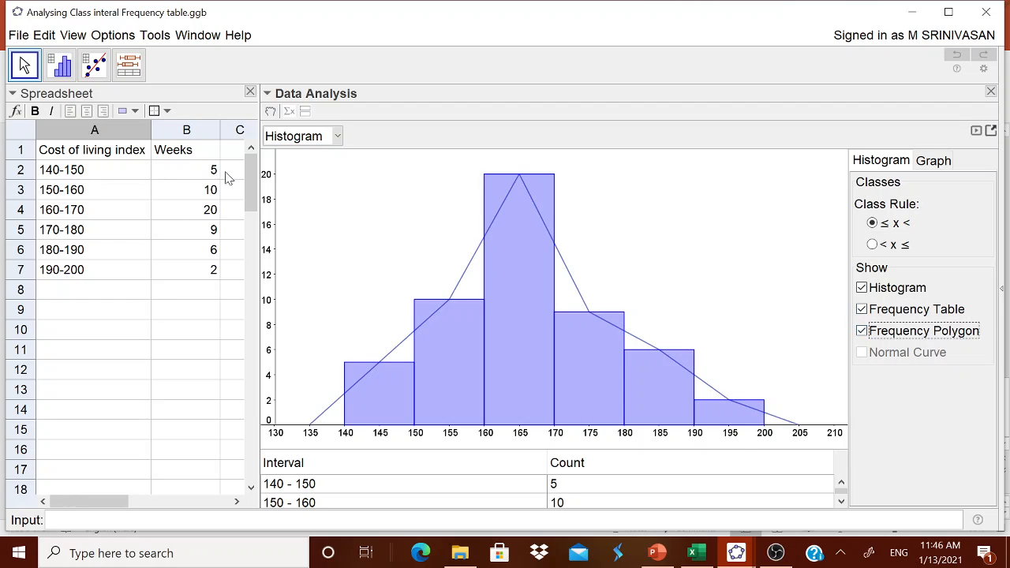
{"action": "left_click", "coordinate": [289, 112]}
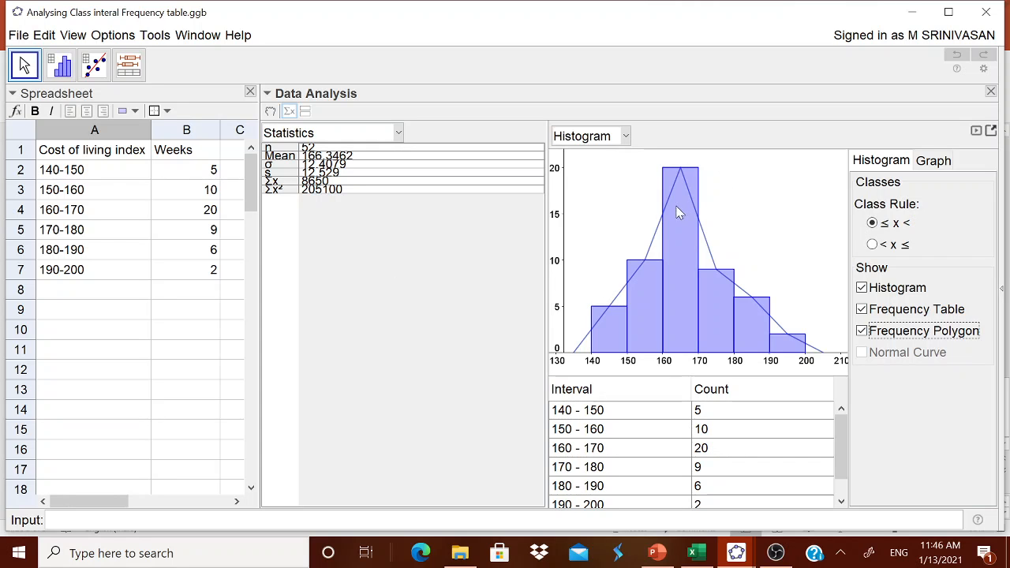
Switch to the blank GeoGebra window and leave only the Spreadsheet view open, closing the Algebra and Graphics views
{"action": "left_click", "coordinate": [914, 13]}
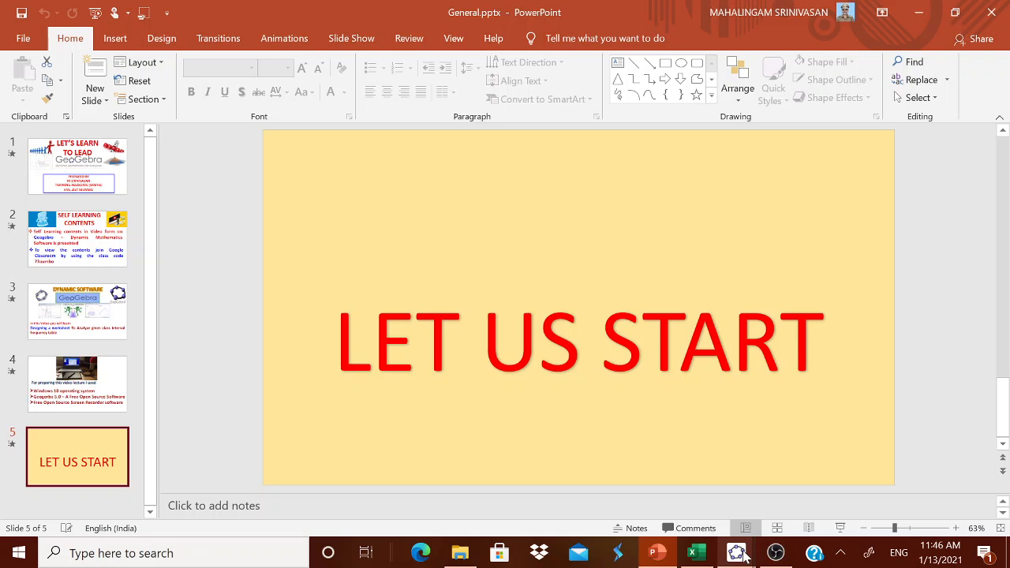
{"action": "mouse_move", "coordinate": [737, 553]}
{"action": "left_click", "coordinate": [799, 496]}
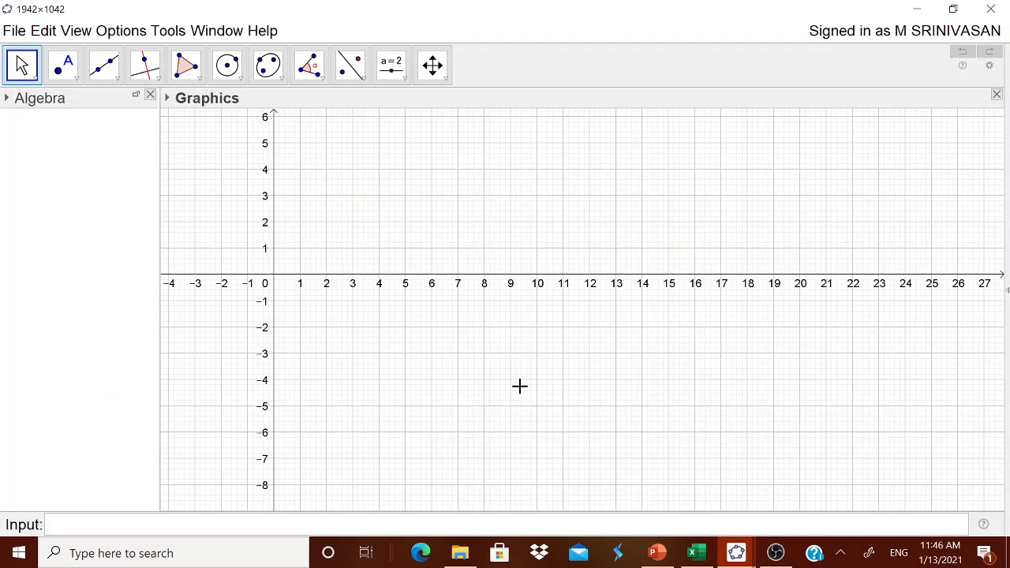
{"action": "left_click", "coordinate": [82, 35]}
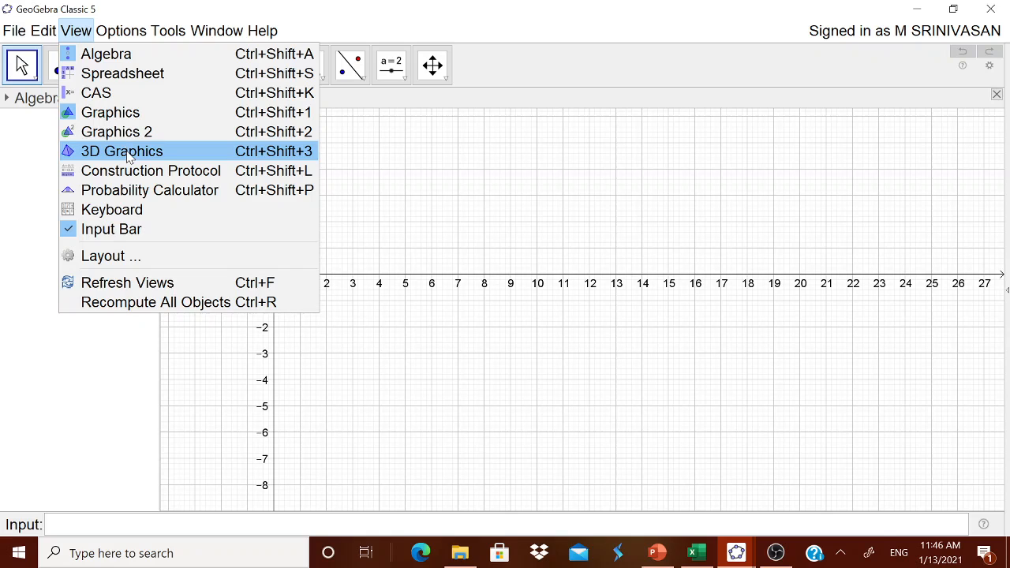
{"action": "key", "text": "Escape"}
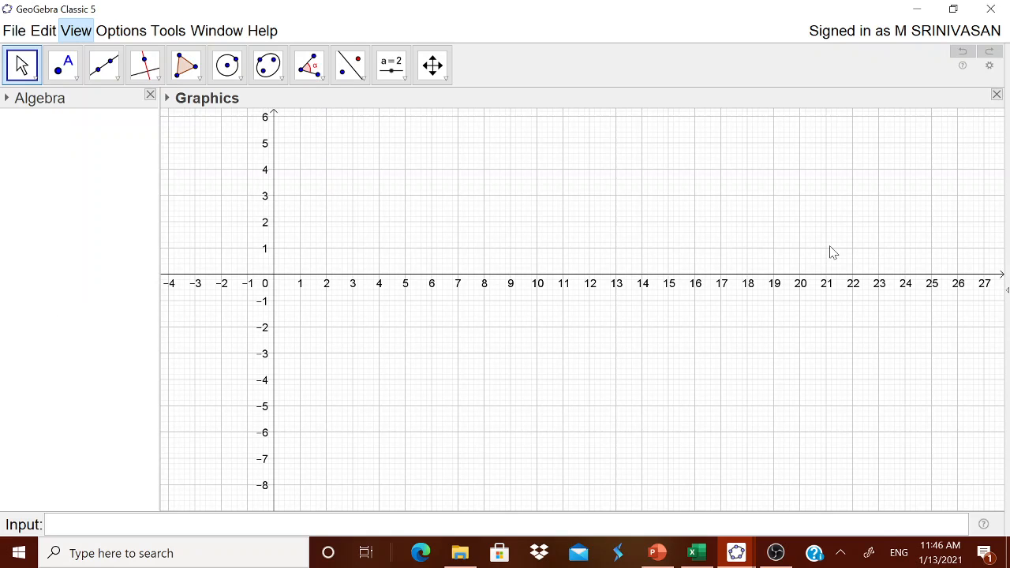
{"action": "key", "text": "ctrl+shift+s"}
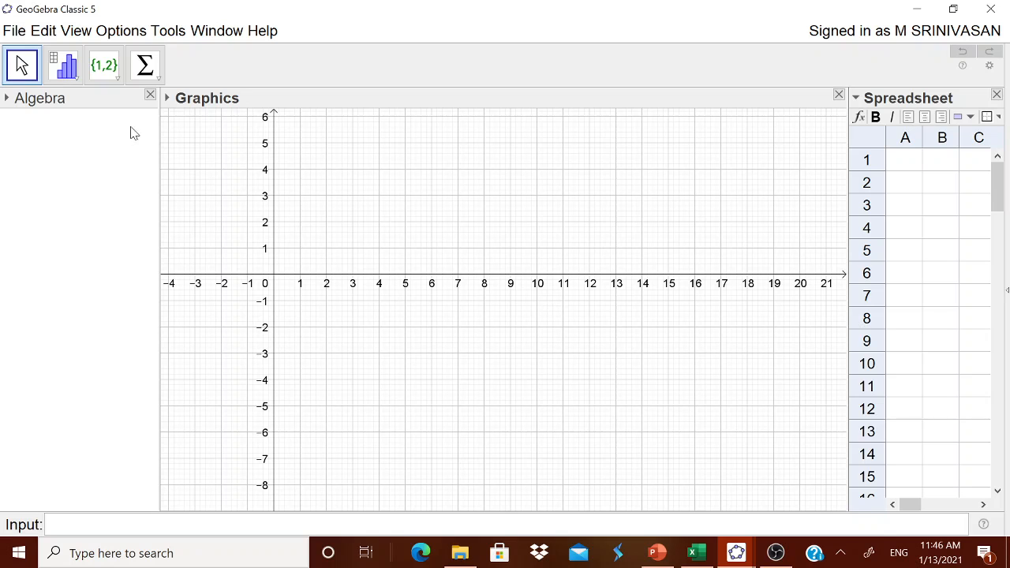
{"action": "left_click", "coordinate": [149, 97]}
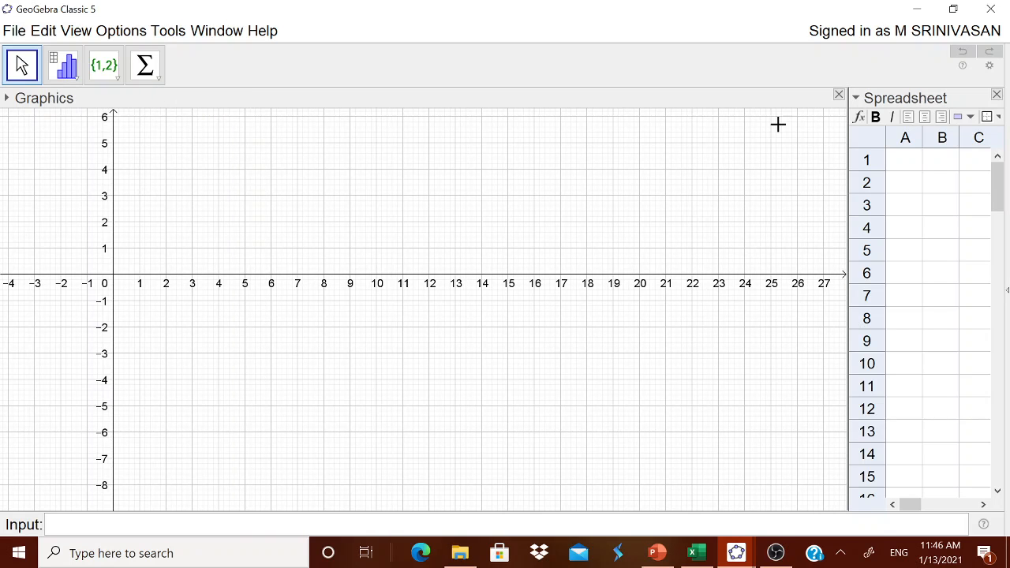
{"action": "left_click", "coordinate": [840, 95]}
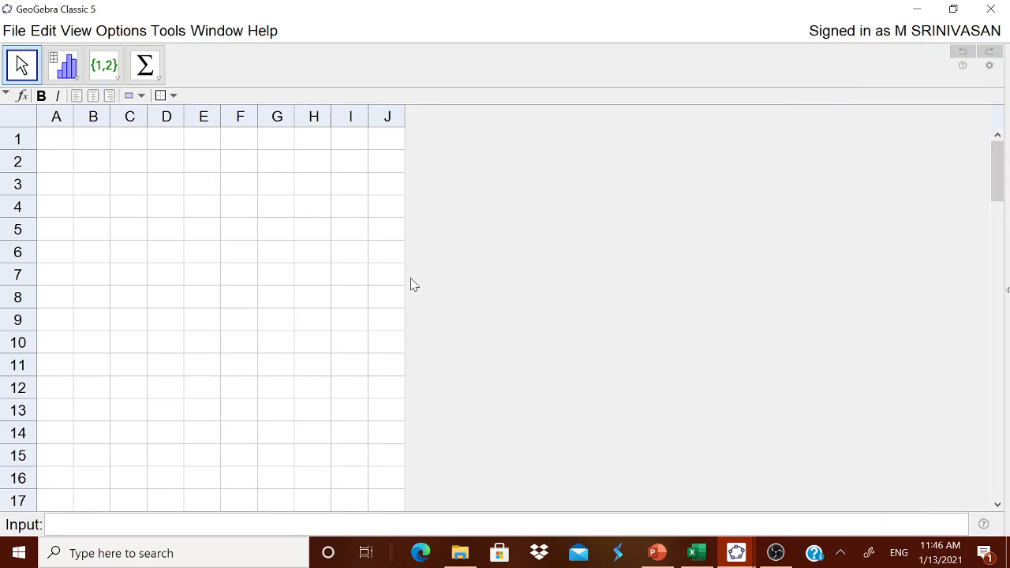
Switch to Excel and copy the Cost of living index and Weeks table in A1:B7
{"action": "left_click", "coordinate": [687, 554]}
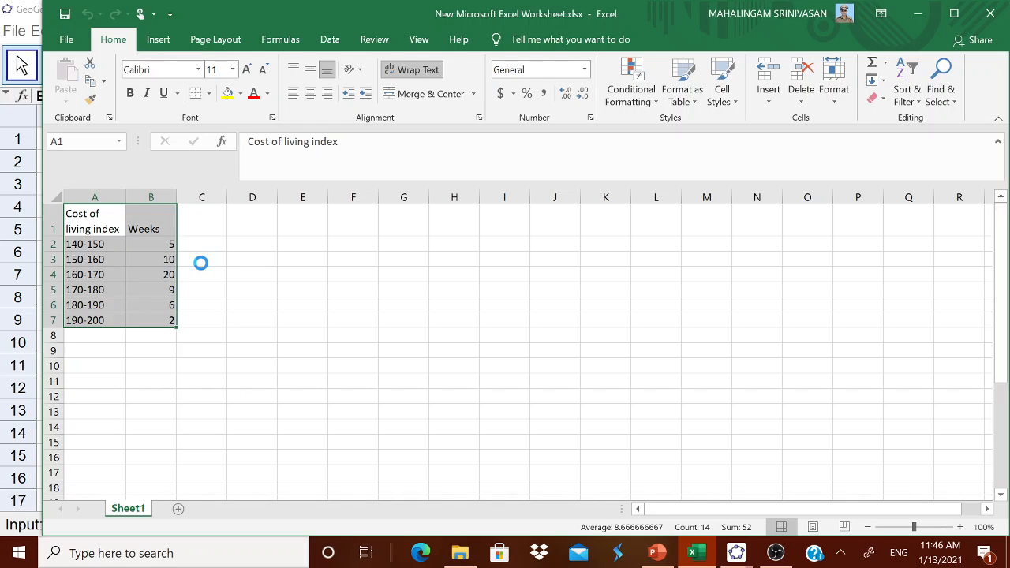
{"action": "key", "text": "ctrl+c"}
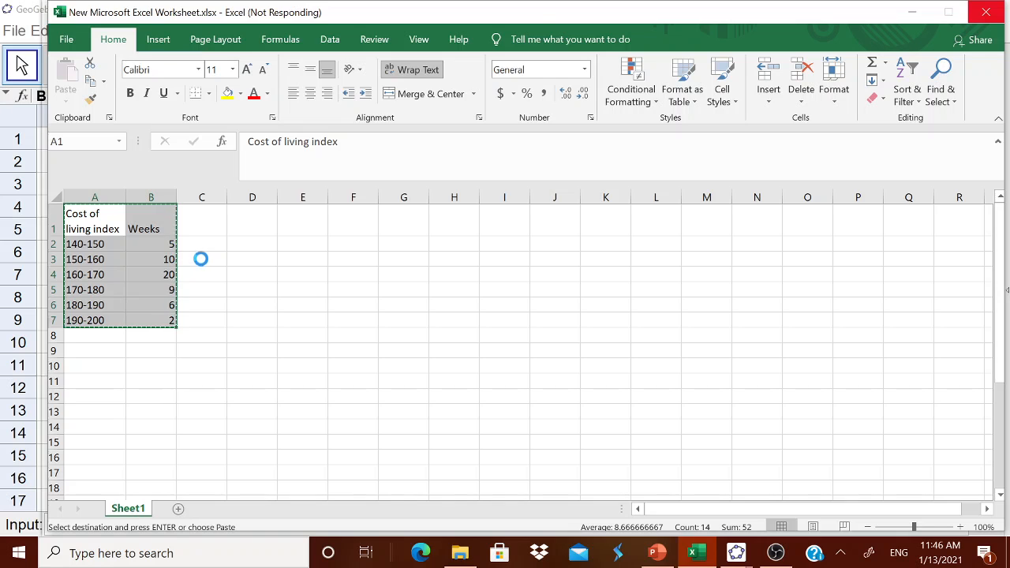
{"action": "left_click", "coordinate": [82, 225]}
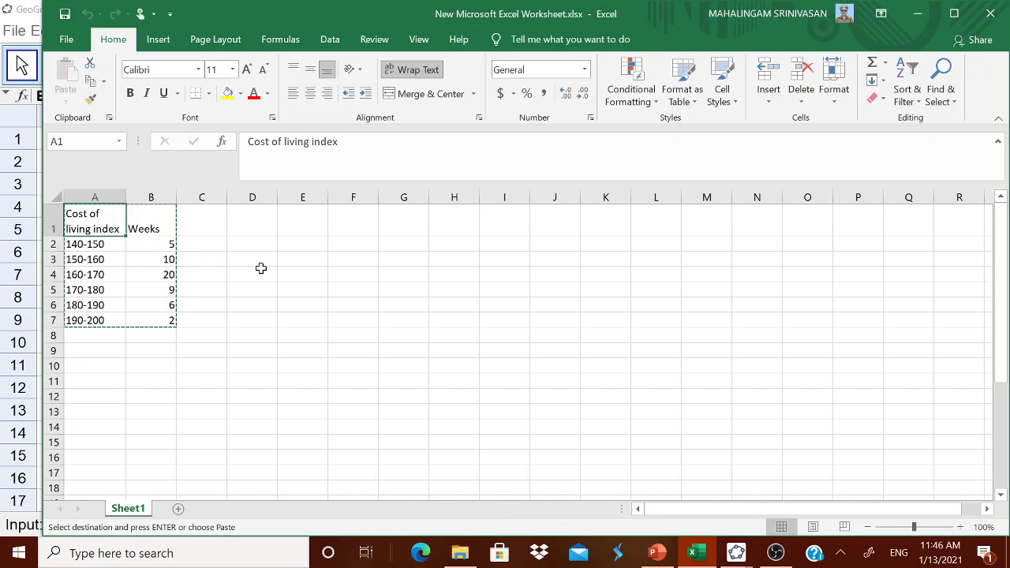
{"action": "key", "text": "shift+Right"}
{"action": "key", "text": "ctrl+v"}
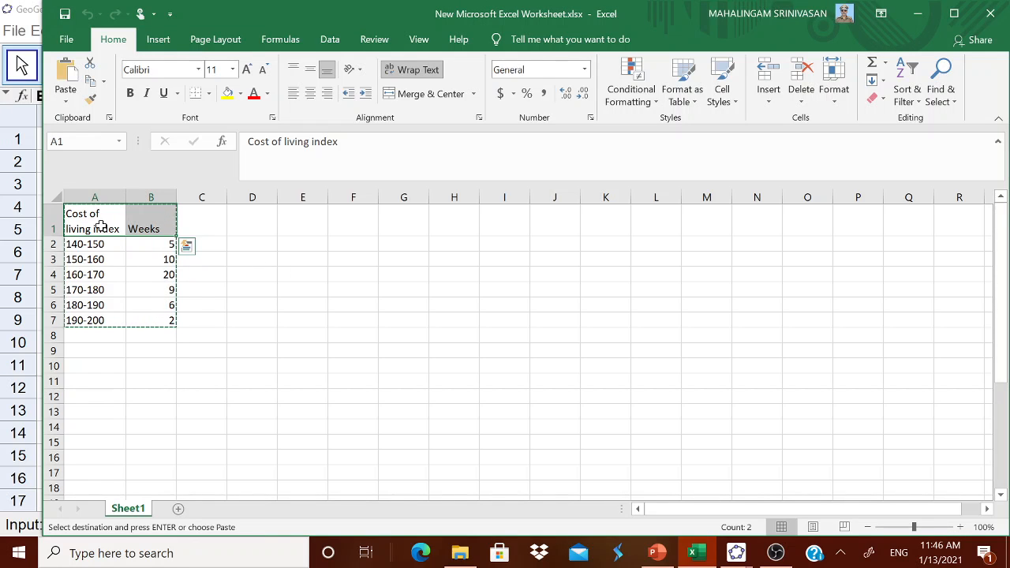
{"action": "left_click_drag", "start_coordinate": [101, 227], "coordinate": [152, 317]}
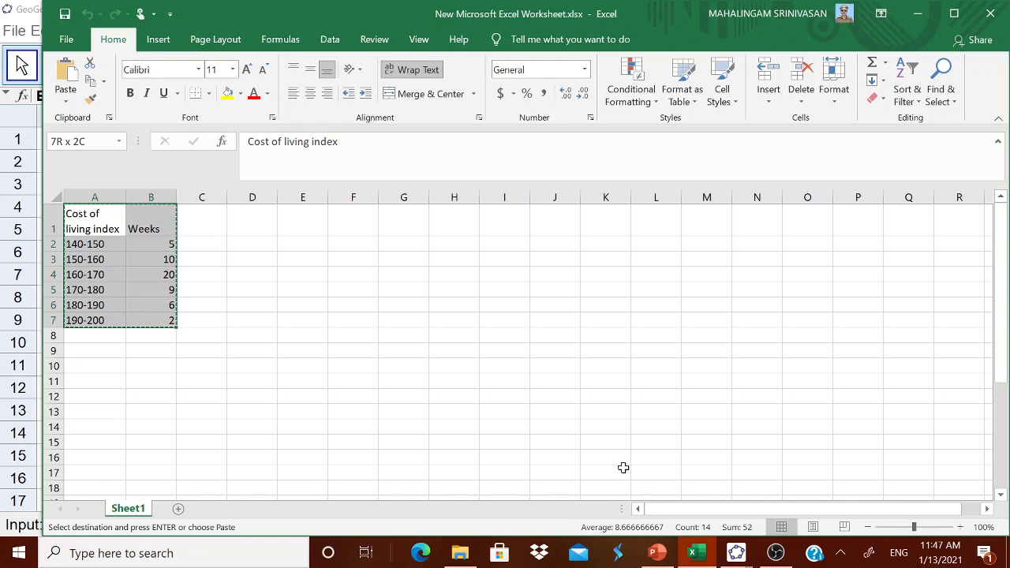
Return to the blank GeoGebra Classic 5 window and paste the copied table starting at cell A1
{"action": "mouse_move", "coordinate": [744, 550]}
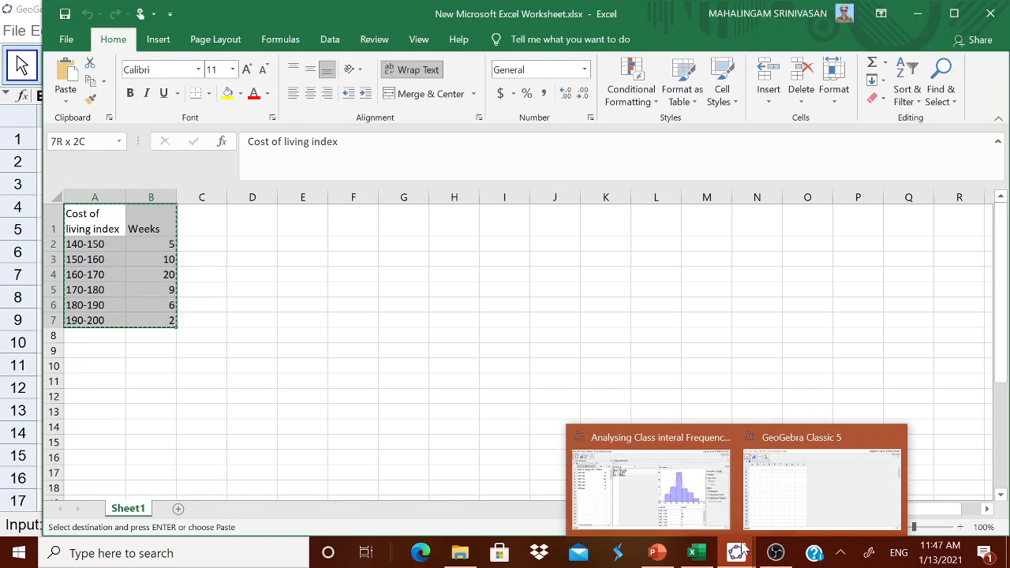
{"action": "left_click", "coordinate": [821, 486]}
{"action": "left_click", "coordinate": [59, 147]}
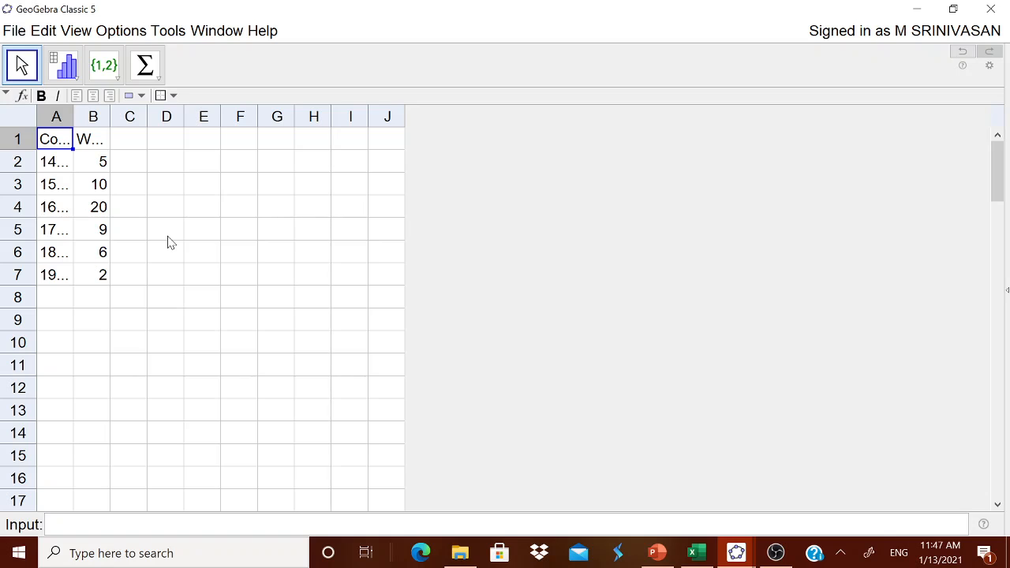
Widen columns A and B so the headings and class intervals fit in full
{"action": "left_click_drag", "start_coordinate": [79, 116], "coordinate": [83, 116]}
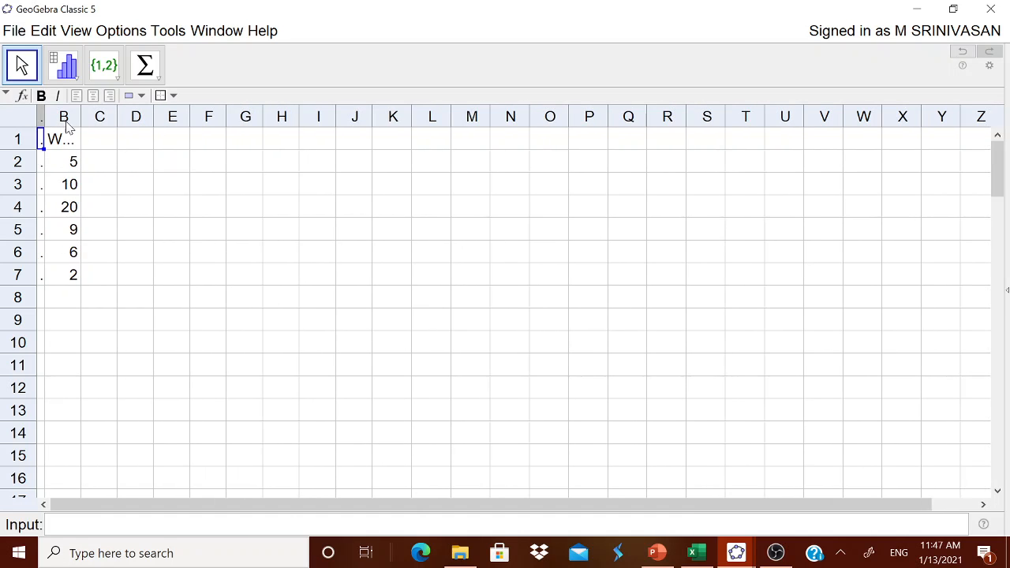
{"action": "left_click", "coordinate": [63, 126]}
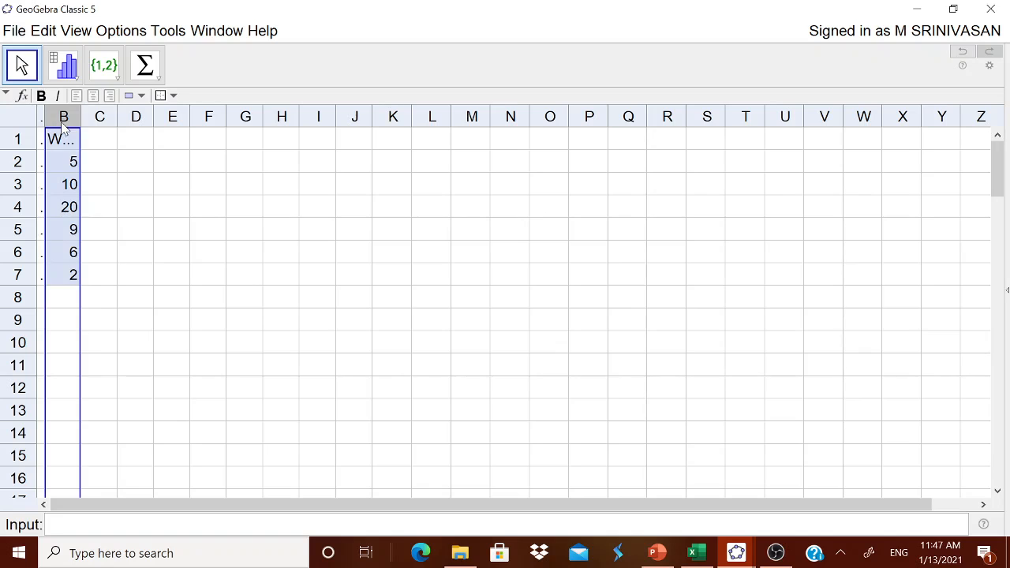
{"action": "left_click_drag", "start_coordinate": [63, 126], "coordinate": [122, 120]}
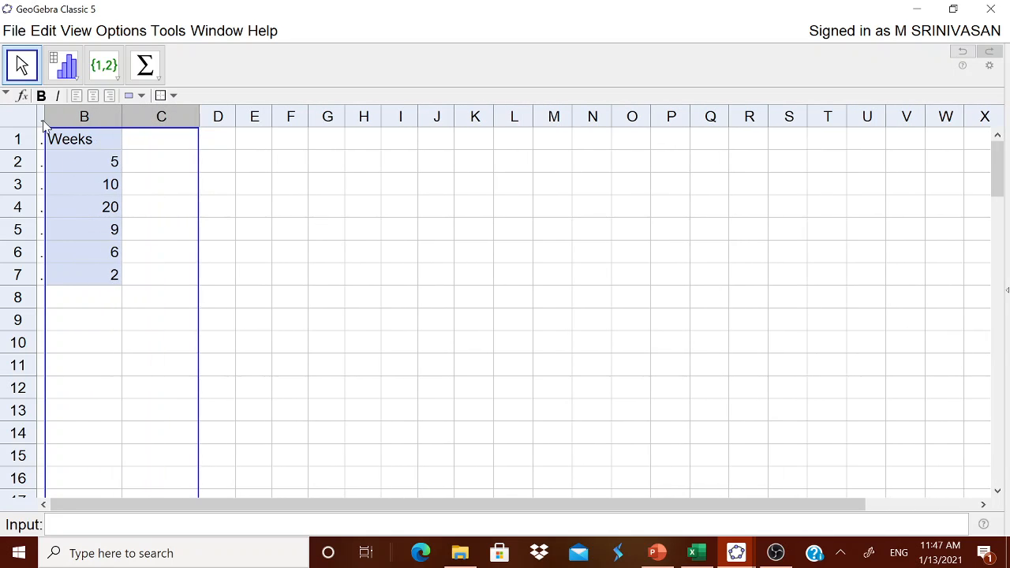
{"action": "left_click_drag", "start_coordinate": [43, 126], "coordinate": [171, 126]}
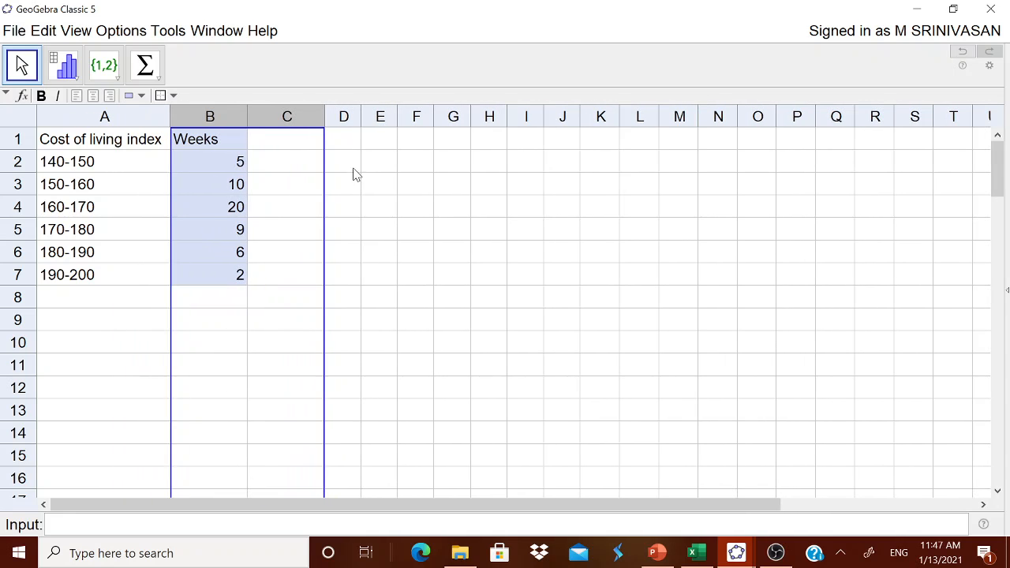
{"action": "left_click_drag", "start_coordinate": [324, 117], "coordinate": [297, 117]}
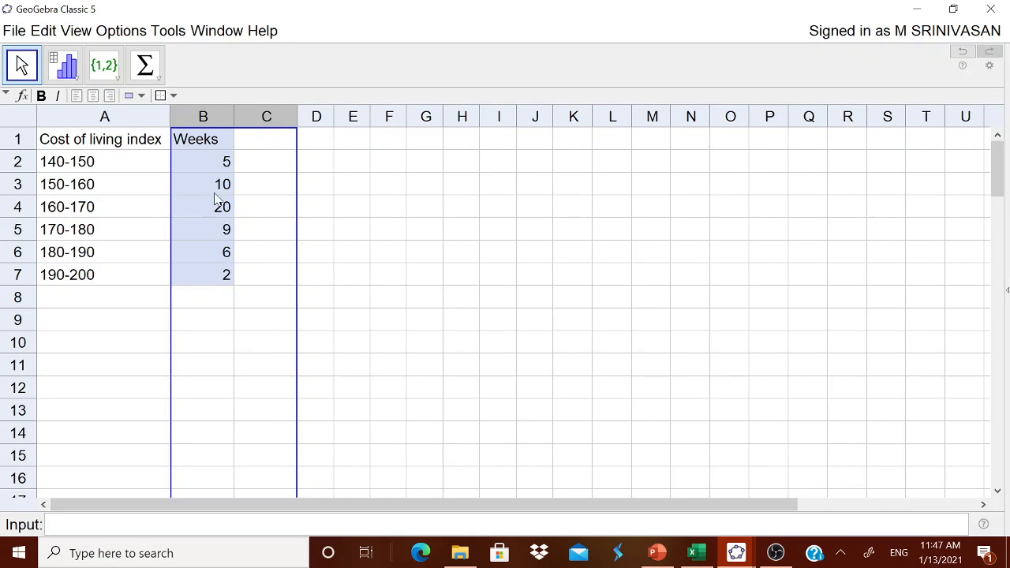
Start a One Variable Analysis on the weekly frequencies in B2:B7
{"action": "left_click", "coordinate": [211, 163]}
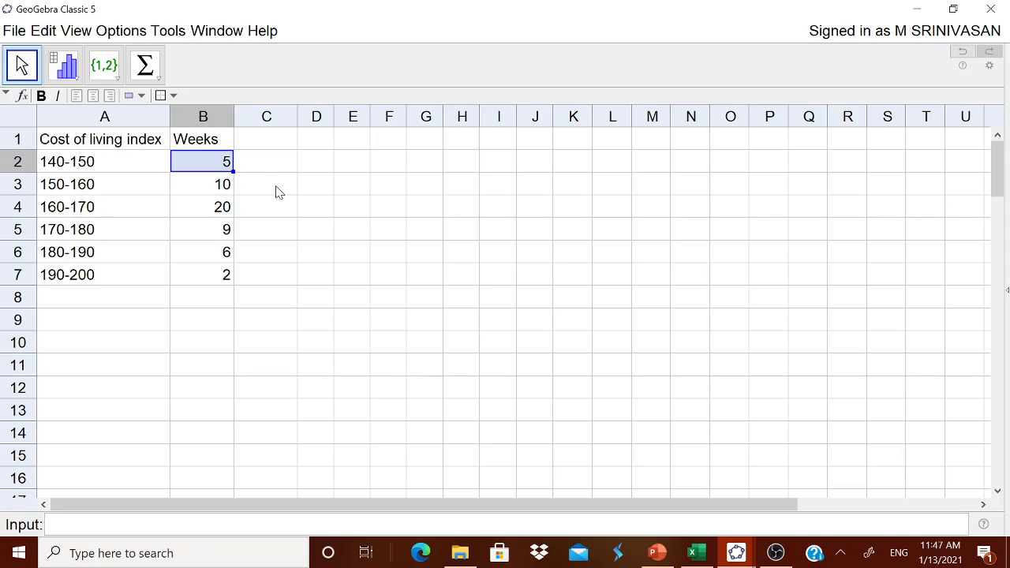
{"action": "key", "text": "shift+Down"}
{"action": "key", "text": "shift+Down"}
{"action": "key", "text": "shift+Down"}
{"action": "key", "text": "shift+Down"}
{"action": "key", "text": "shift+Down"}
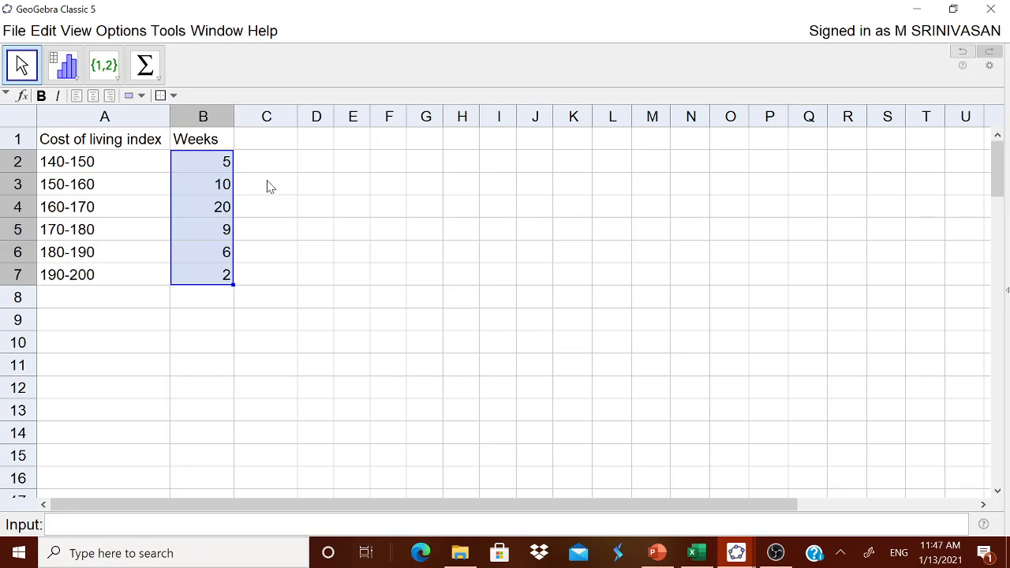
{"action": "left_click", "coordinate": [78, 83]}
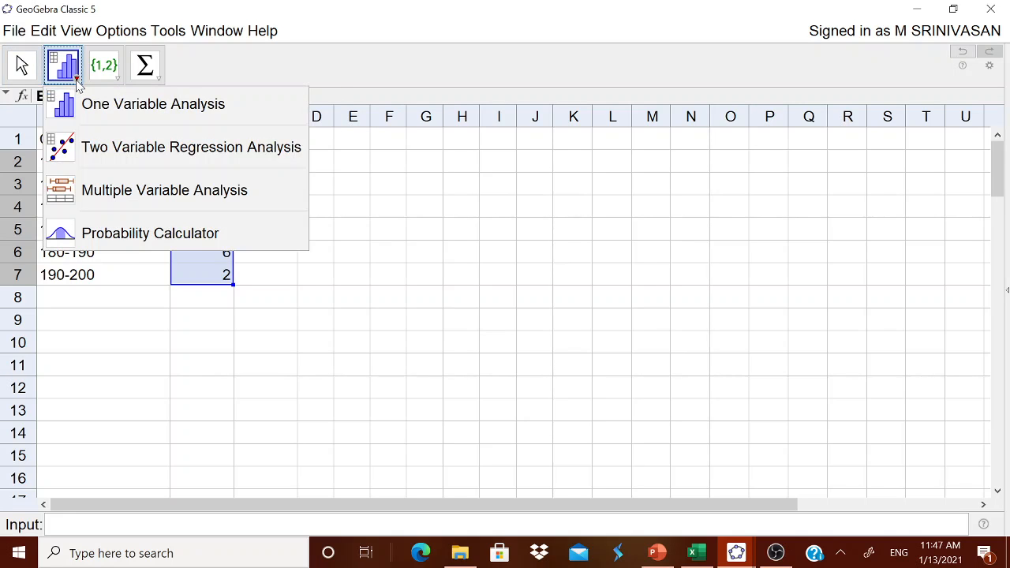
{"action": "left_click", "coordinate": [111, 106]}
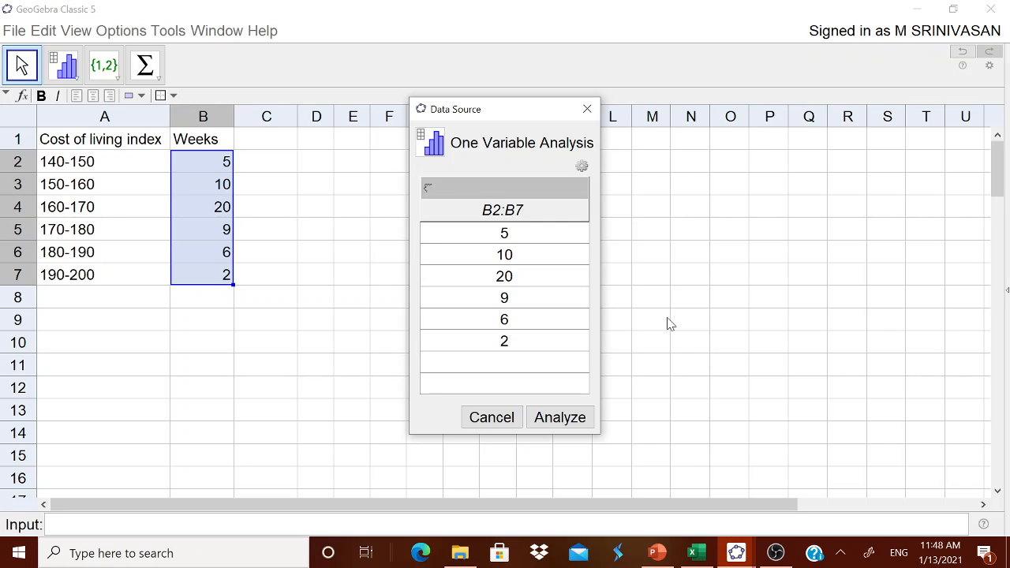
Set the data source type to Class with Frequency and load B2:B7 as the frequency column
{"action": "left_click", "coordinate": [583, 168]}
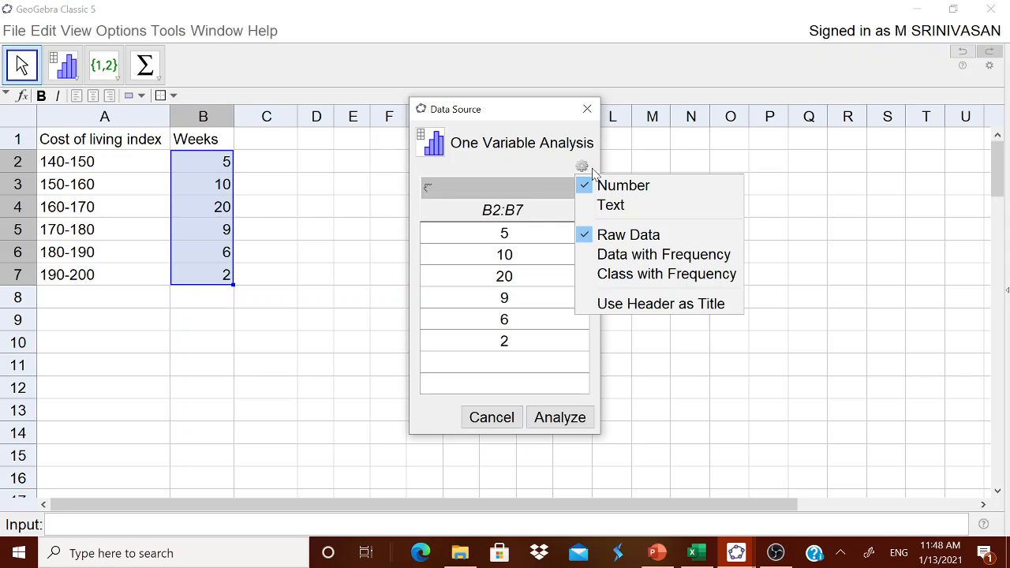
{"action": "left_click", "coordinate": [662, 278]}
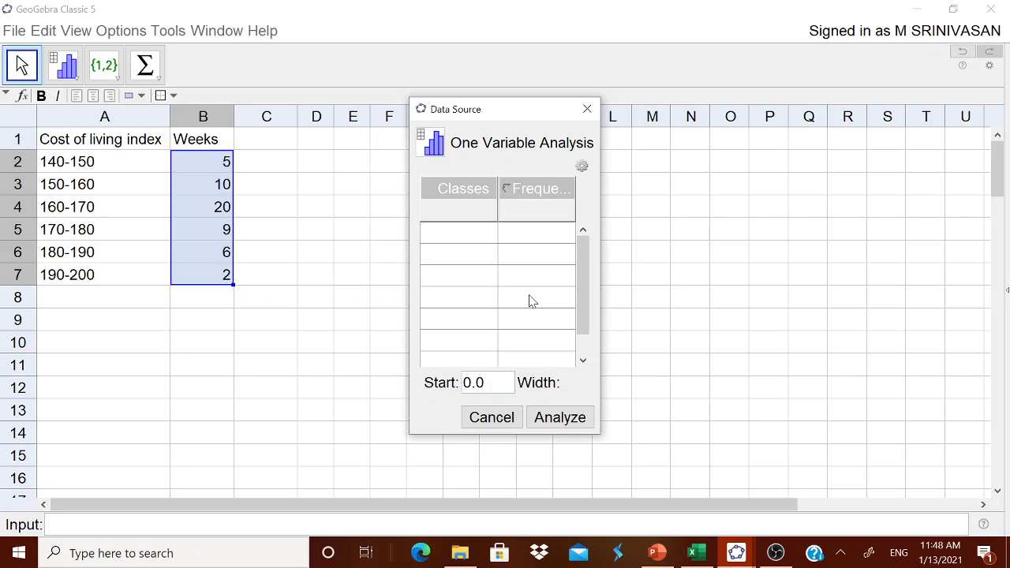
{"action": "left_click", "coordinate": [507, 191]}
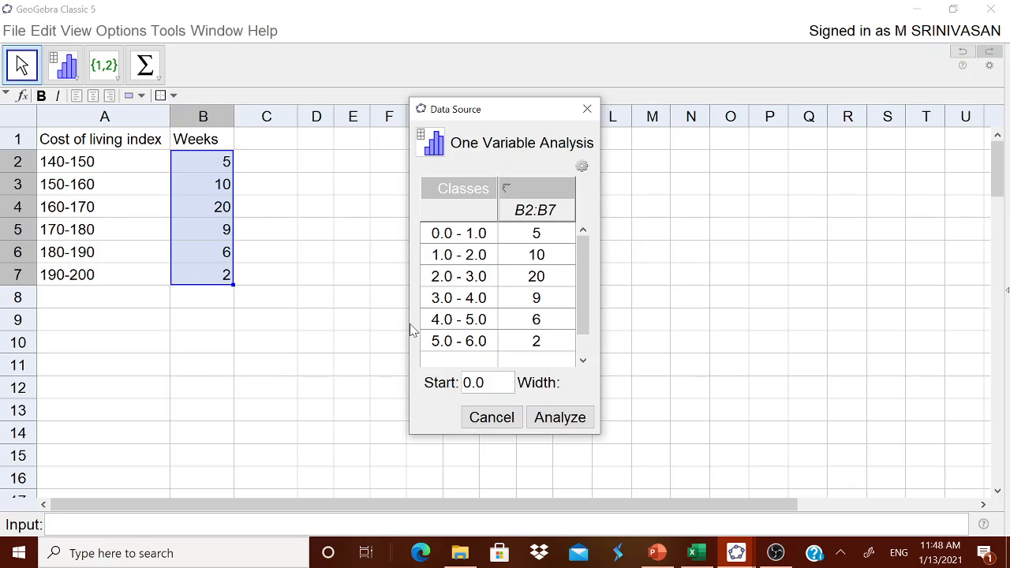
Enlarge the data source dialog, set the classes to start at 140 with a width of 10, and run the analysis
{"action": "left_click_drag", "start_coordinate": [409, 330], "coordinate": [330, 328]}
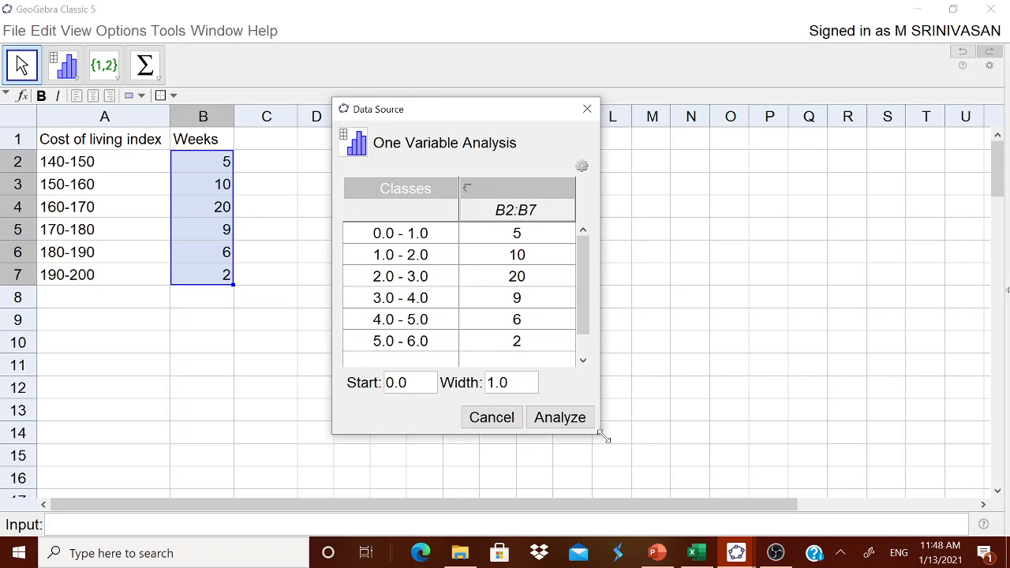
{"action": "left_click", "coordinate": [406, 386]}
{"action": "left_click_drag", "start_coordinate": [406, 388], "coordinate": [387, 388]}
{"action": "type", "text": "140"}
{"action": "left_click_drag", "start_coordinate": [518, 386], "coordinate": [493, 397]}
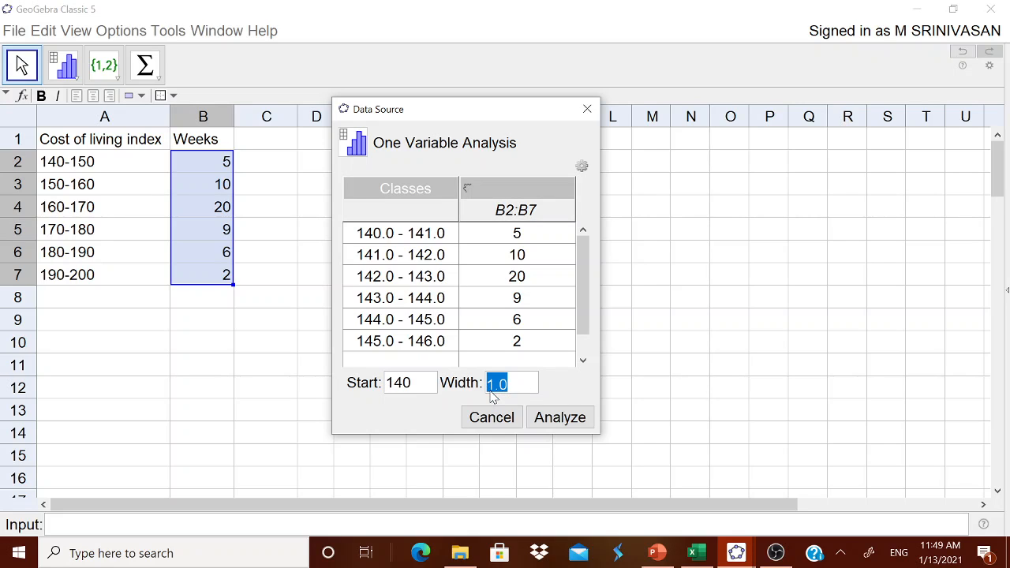
{"action": "type", "text": "10"}
{"action": "key", "text": "Return"}
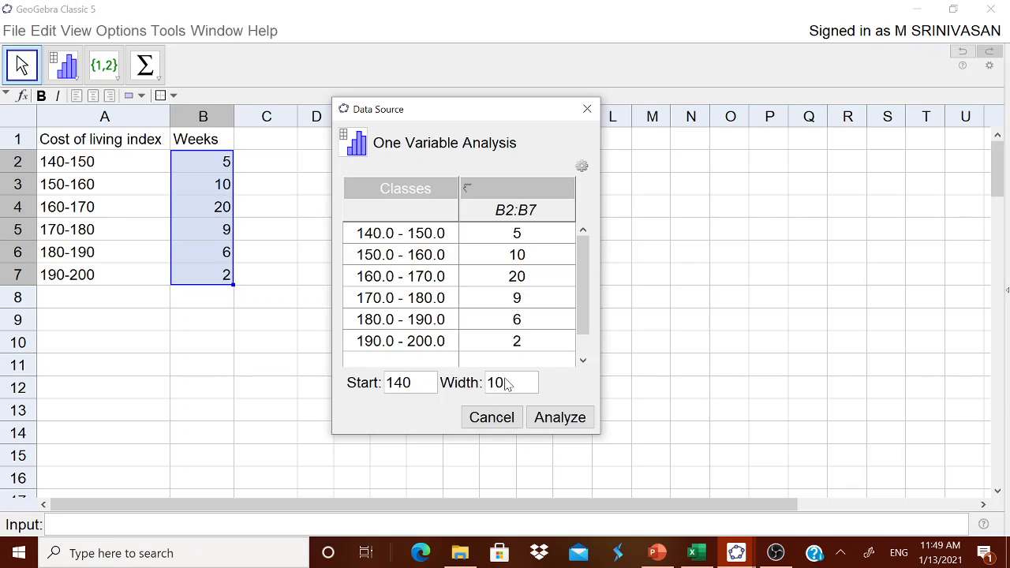
{"action": "left_click", "coordinate": [552, 424]}
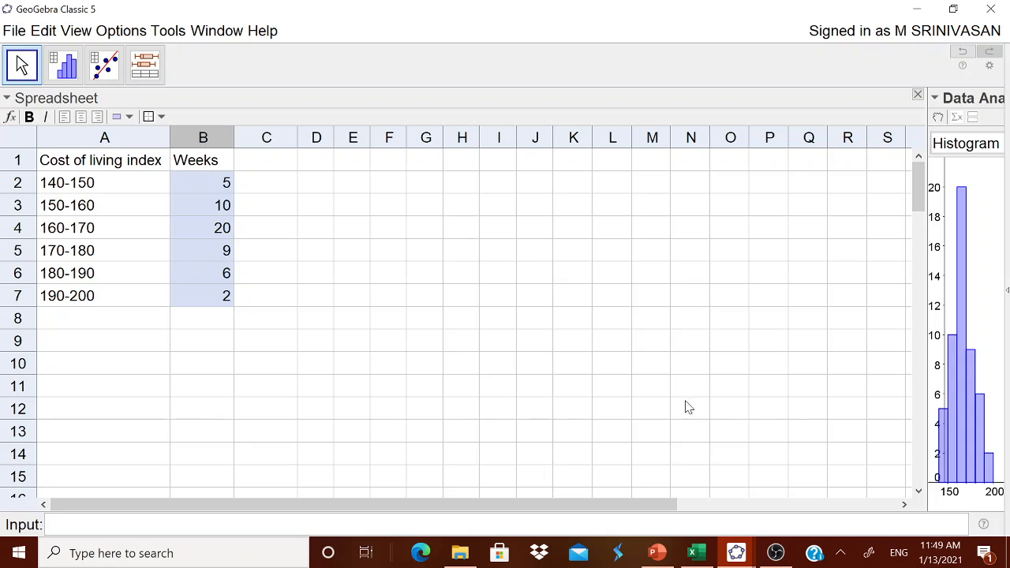
Enlarge the Data Analysis view to most of the window and show the statistics beside the histogram
{"action": "left_click_drag", "start_coordinate": [927, 351], "coordinate": [353, 368]}
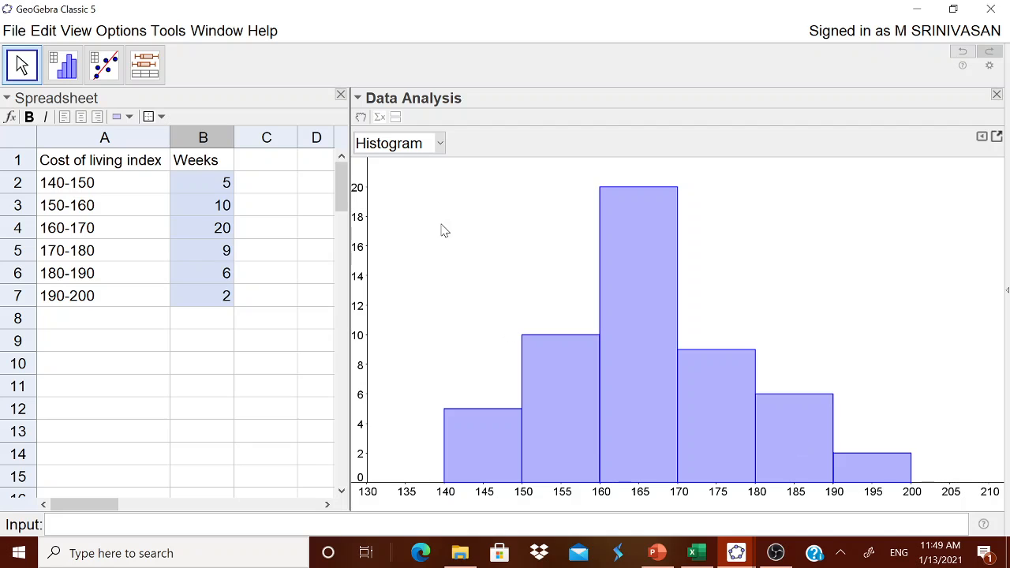
{"action": "left_click", "coordinate": [380, 118]}
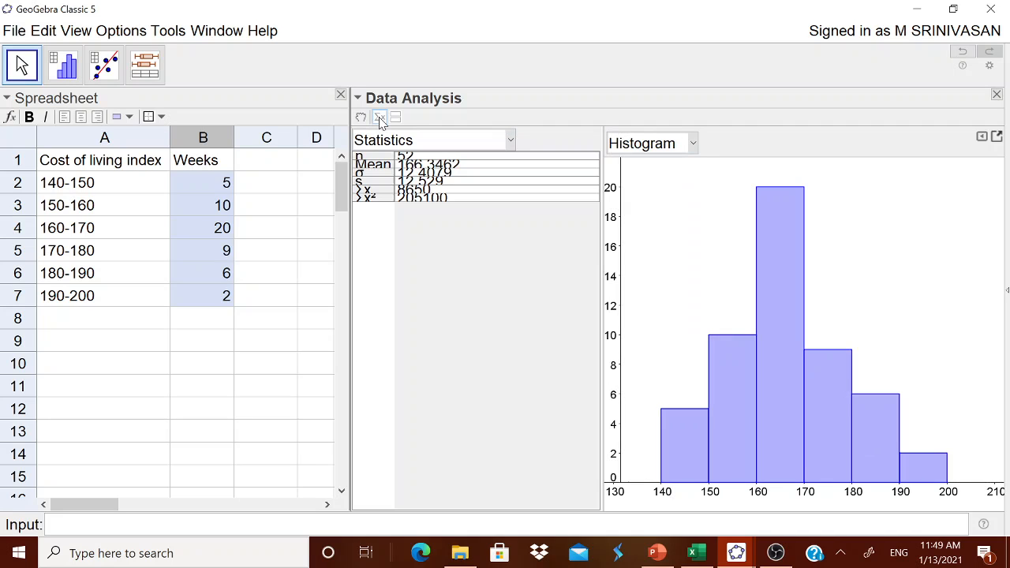
Set the program's font size to 32 pt
{"action": "left_click", "coordinate": [127, 35]}
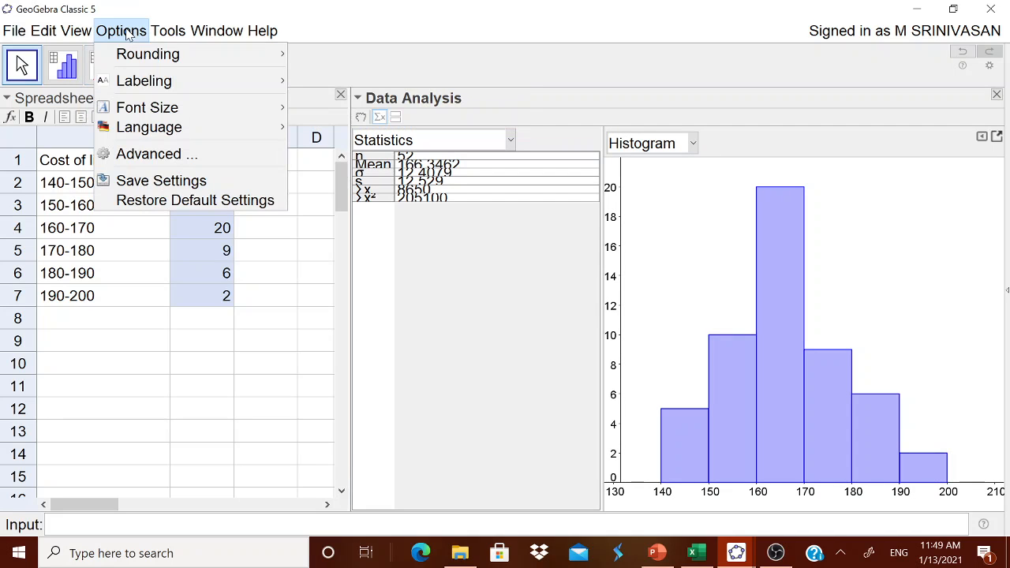
{"action": "mouse_move", "coordinate": [141, 112]}
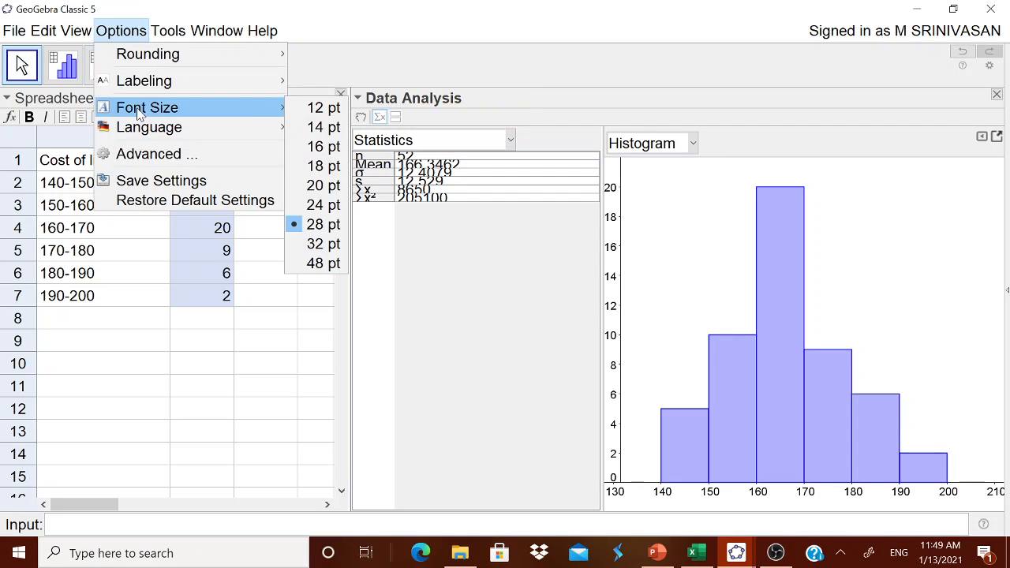
{"action": "left_click", "coordinate": [335, 245]}
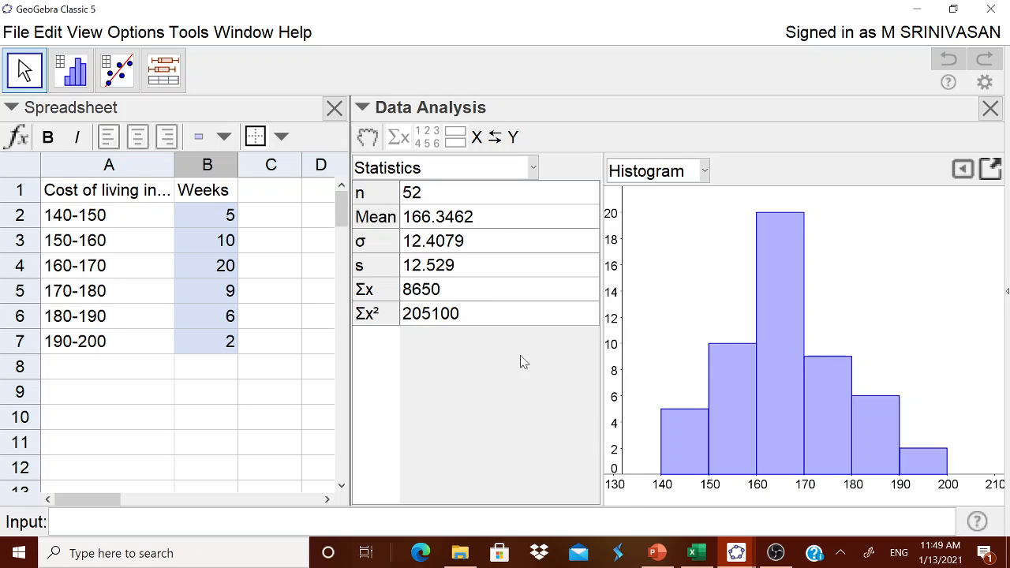
Hide the statistics table in the Data Analysis view and open the histogram's display options
{"action": "left_click", "coordinate": [400, 138]}
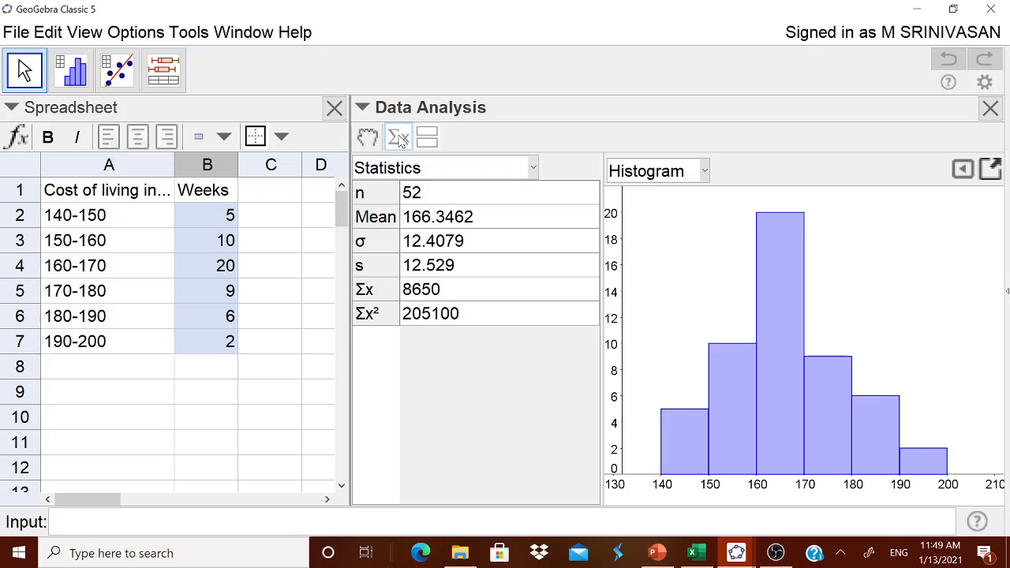
{"action": "left_click", "coordinate": [400, 138]}
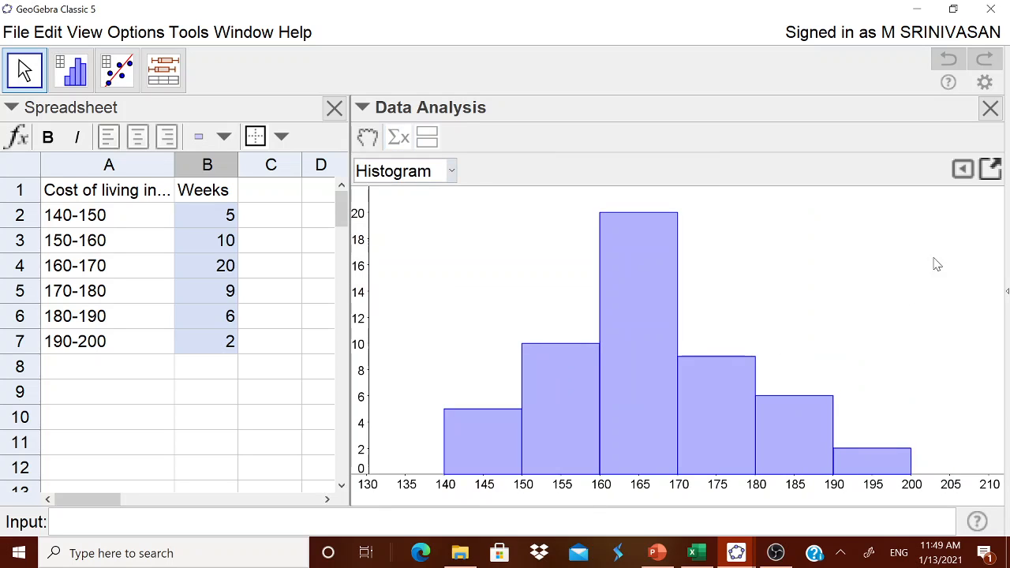
{"action": "left_click", "coordinate": [964, 171]}
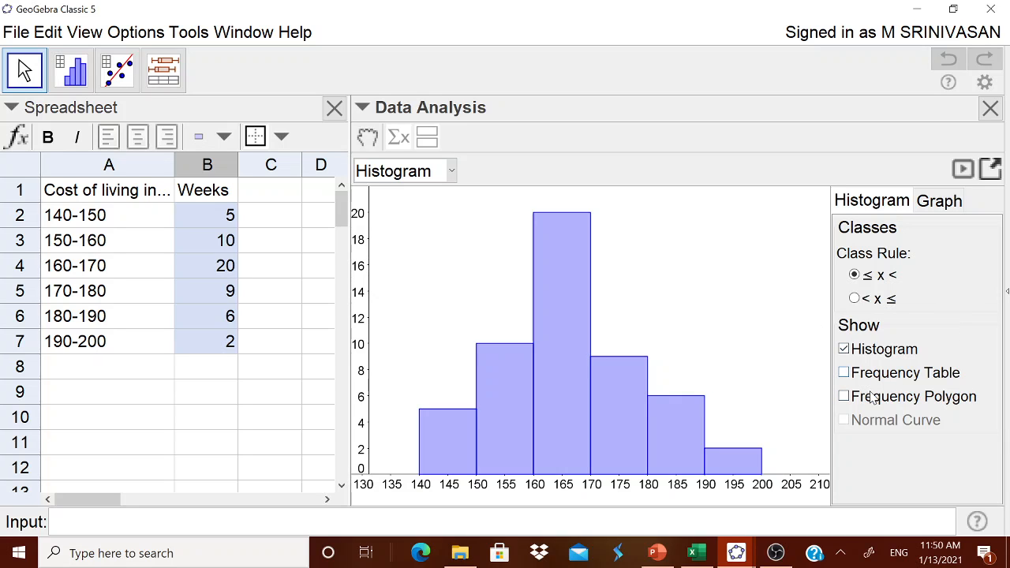
Switch the histogram bars off and on again, and enable the Frequency Table and Frequency Polygon display
{"action": "left_click", "coordinate": [845, 350]}
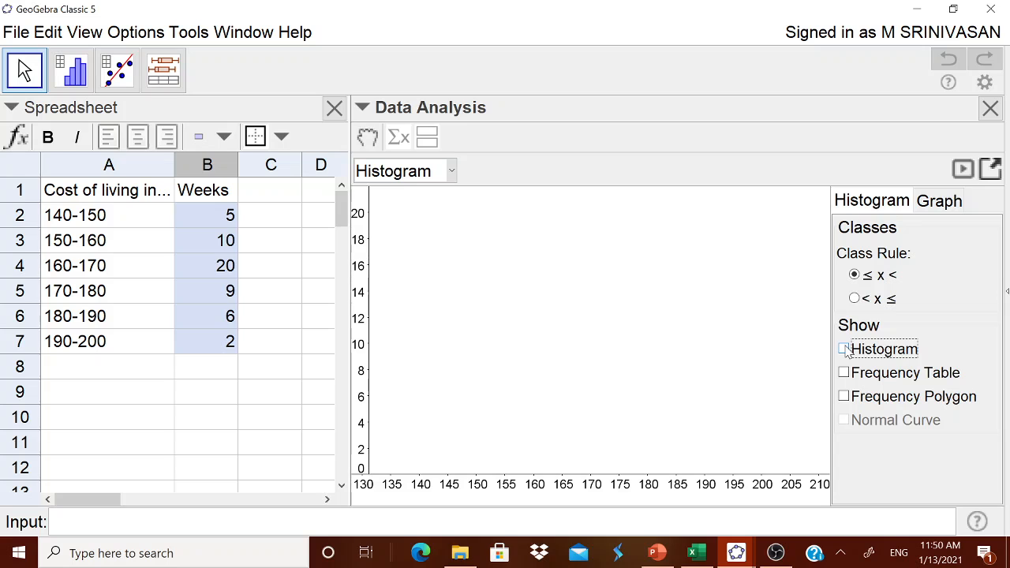
{"action": "left_click", "coordinate": [844, 349]}
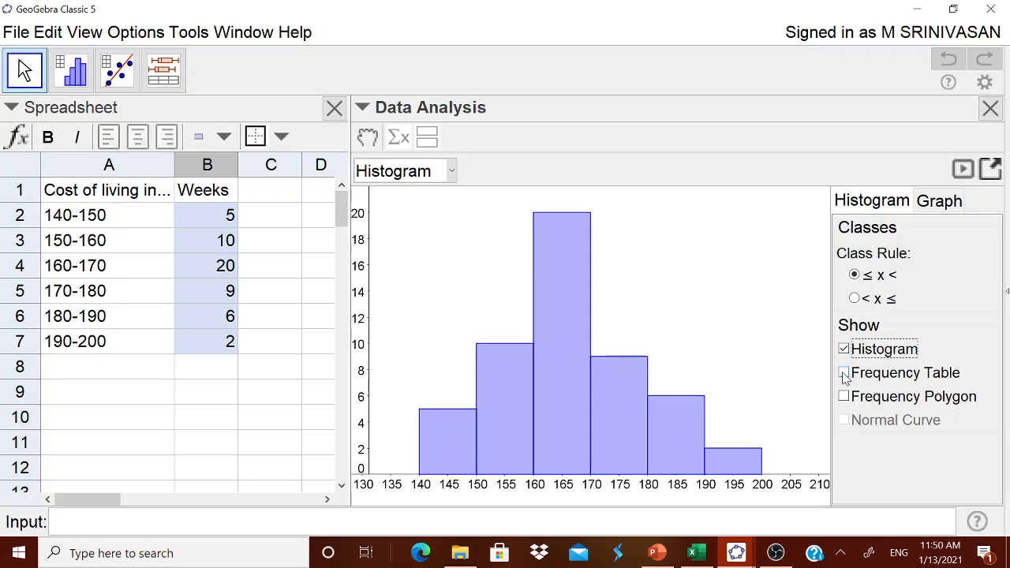
{"action": "left_click", "coordinate": [845, 374]}
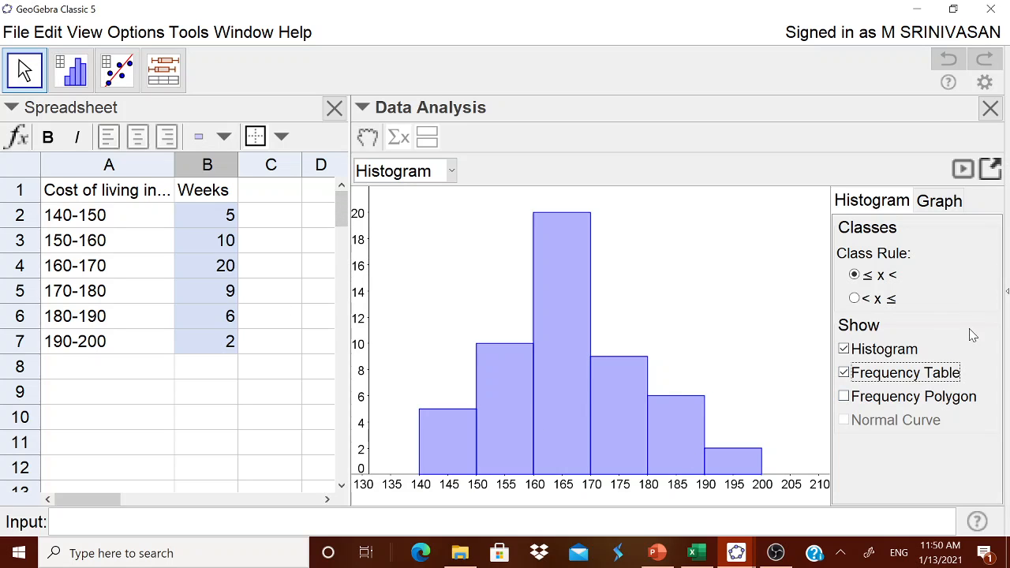
{"action": "left_click", "coordinate": [894, 405]}
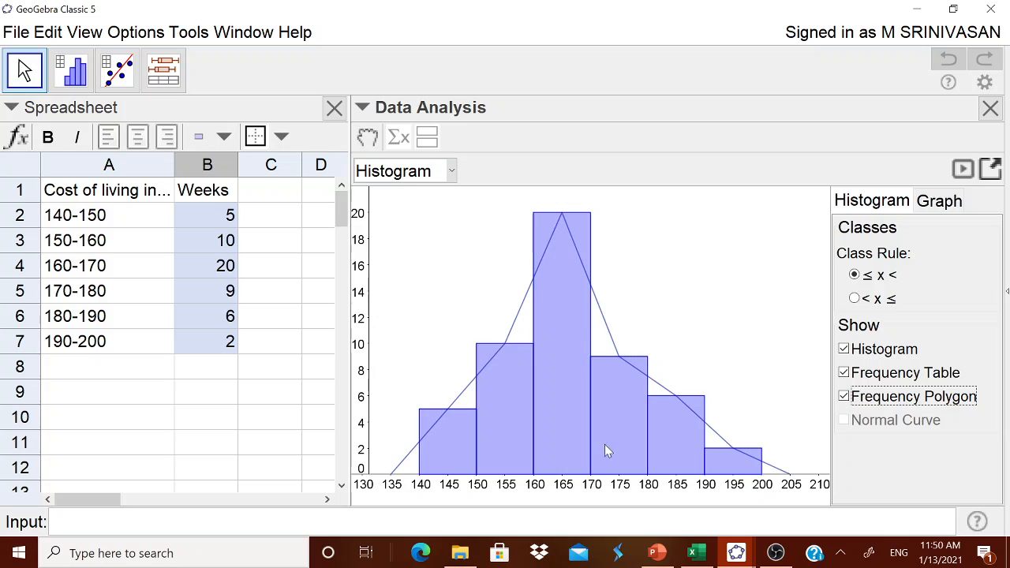
Turn off the histogram, Frequency Table and Frequency Polygon, and show only the histogram again
{"action": "left_click", "coordinate": [844, 349]}
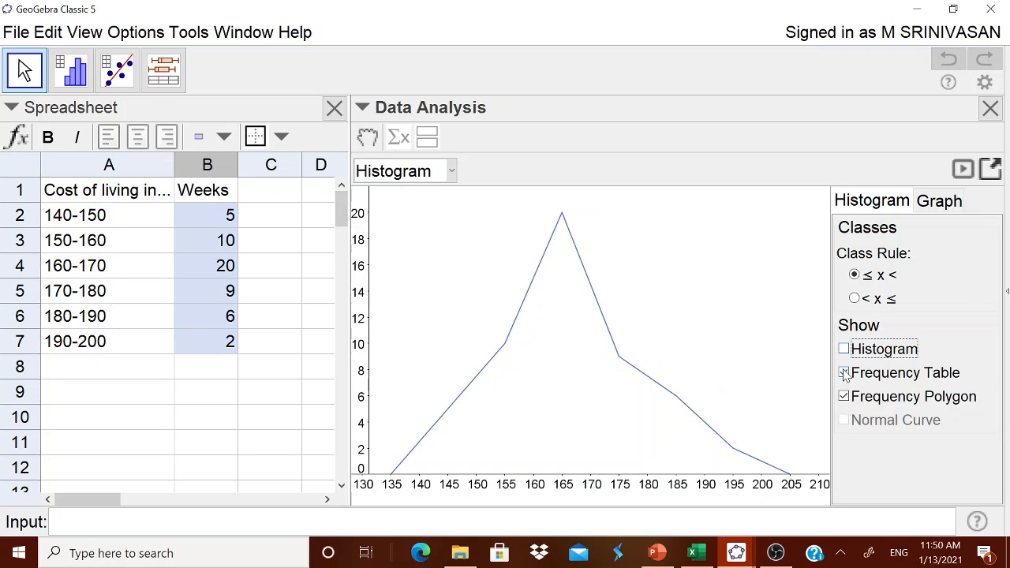
{"action": "left_click", "coordinate": [844, 374]}
{"action": "left_click", "coordinate": [844, 397]}
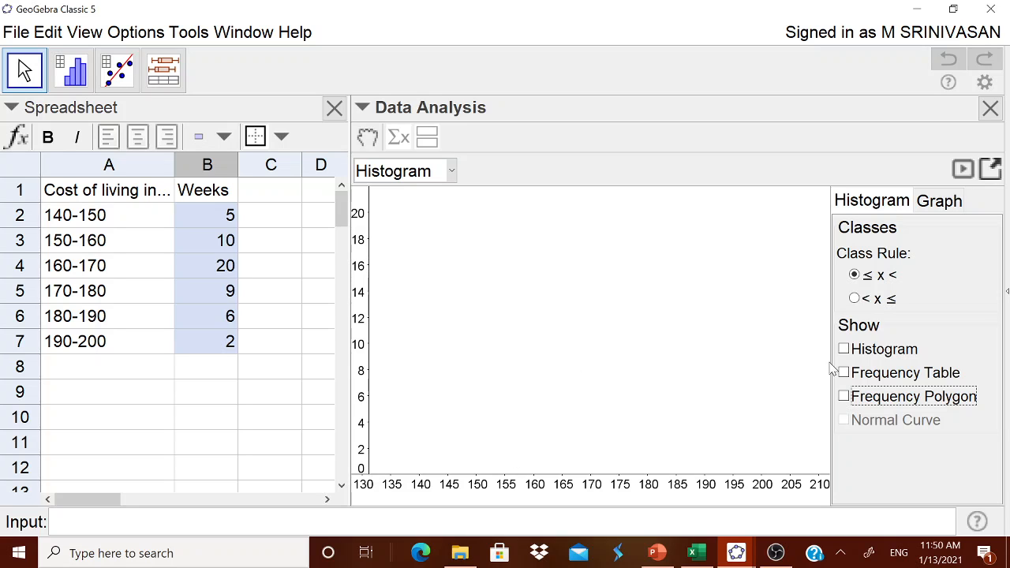
{"action": "left_click", "coordinate": [852, 353]}
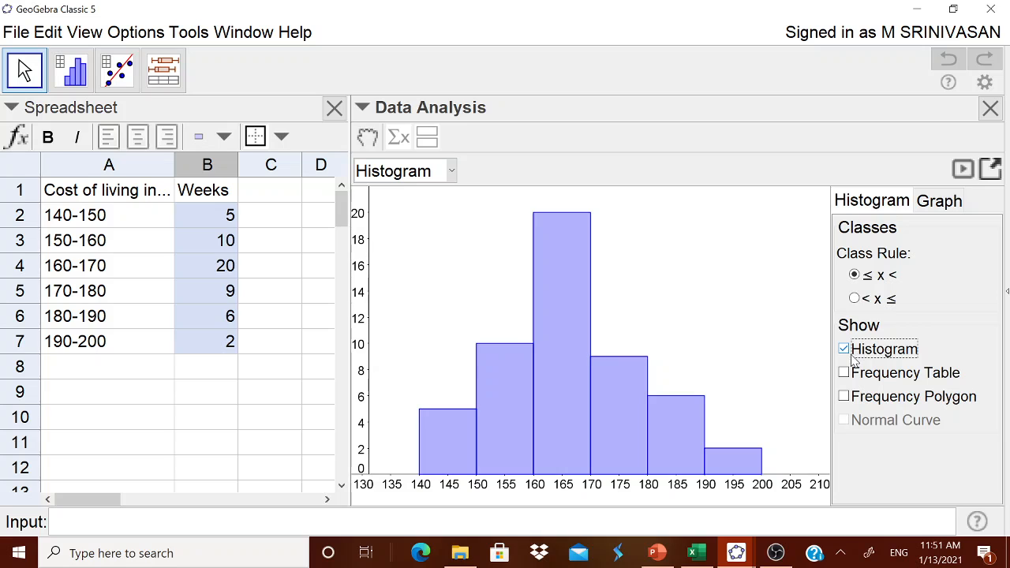
Open the export options for the histogram
{"action": "left_click", "coordinate": [992, 171]}
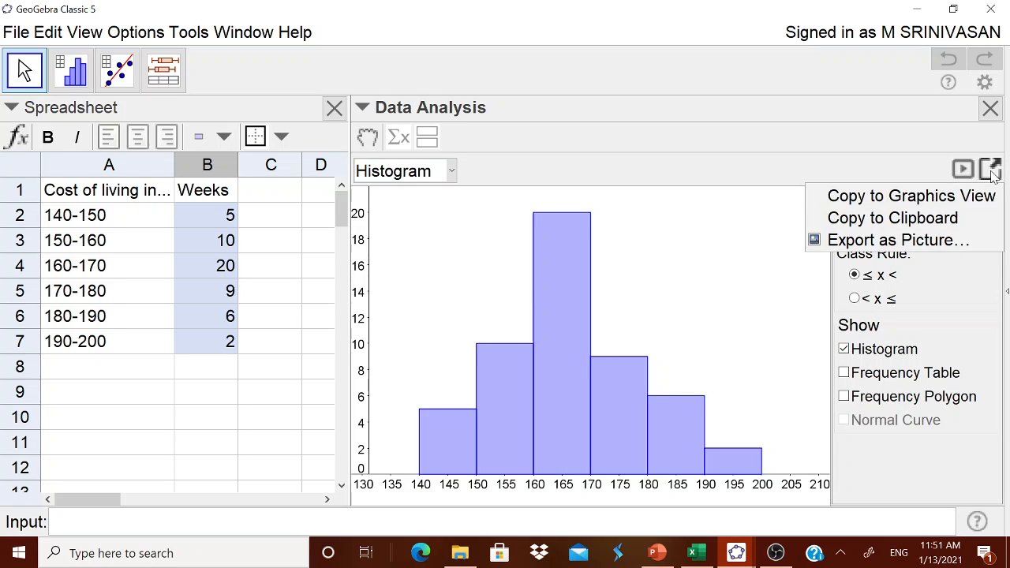